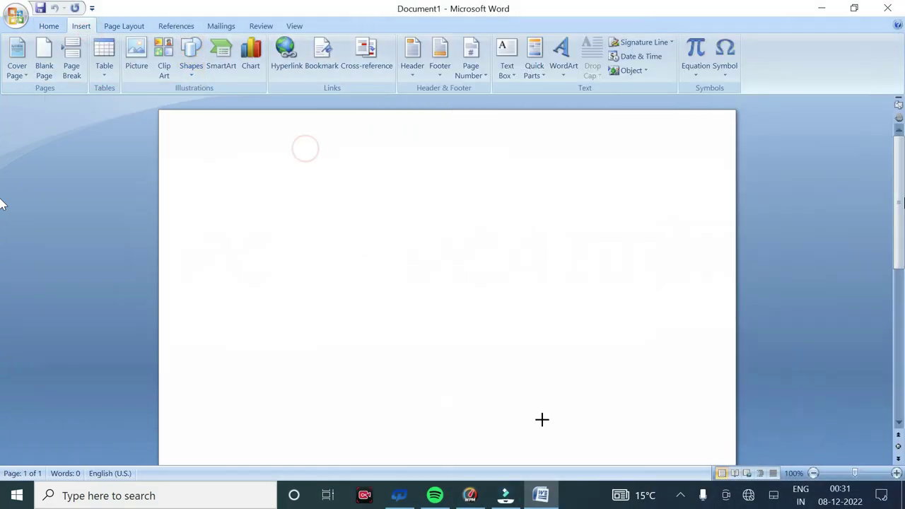
Draw a large frame rectangle of about 11.34 × 10.09 cm and stretch its bottom edge lower.
{"action": "mouse_move", "coordinate": [305, 149]}
{"action": "left_mouse_down"}
{"action": "mouse_move", "coordinate": [551, 431]}
{"action": "mouse_move", "coordinate": [570, 437]}
{"action": "left_mouse_up"}
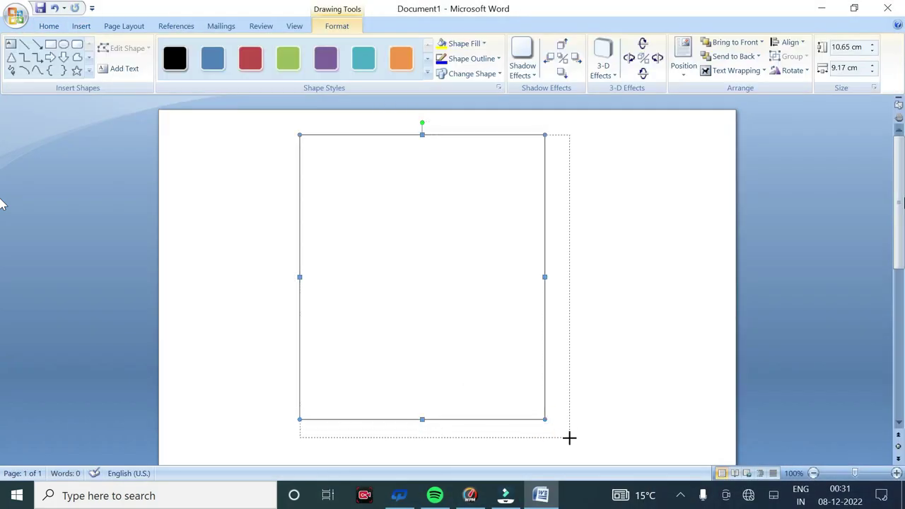
{"action": "left_click", "coordinate": [802, 359]}
{"action": "left_click", "coordinate": [379, 245]}
{"action": "left_click_drag", "start_coordinate": [432, 438], "coordinate": [432, 448]}
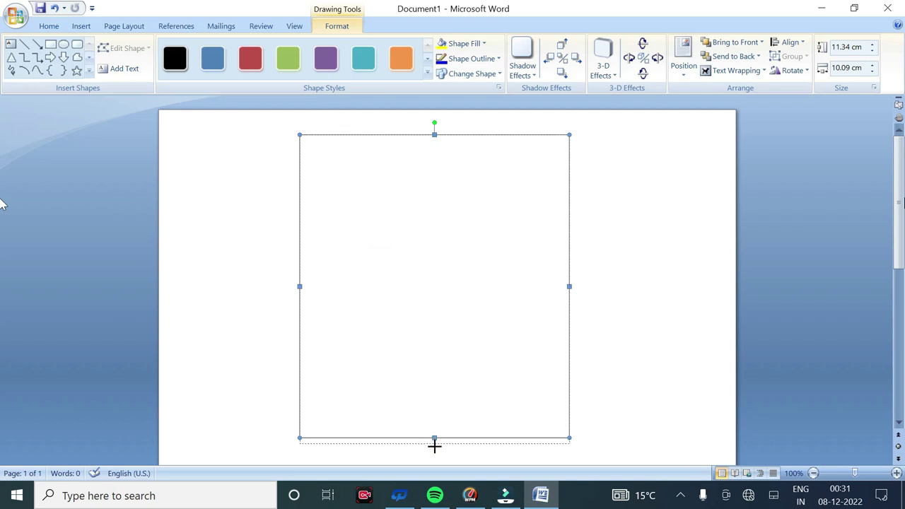
{"action": "left_click", "coordinate": [808, 251]}
Choose the Rounded Rectangle shape from the Insert shapes gallery.
{"action": "left_click", "coordinate": [81, 26]}
{"action": "left_click", "coordinate": [190, 56]}
{"action": "left_click", "coordinate": [67, 117]}
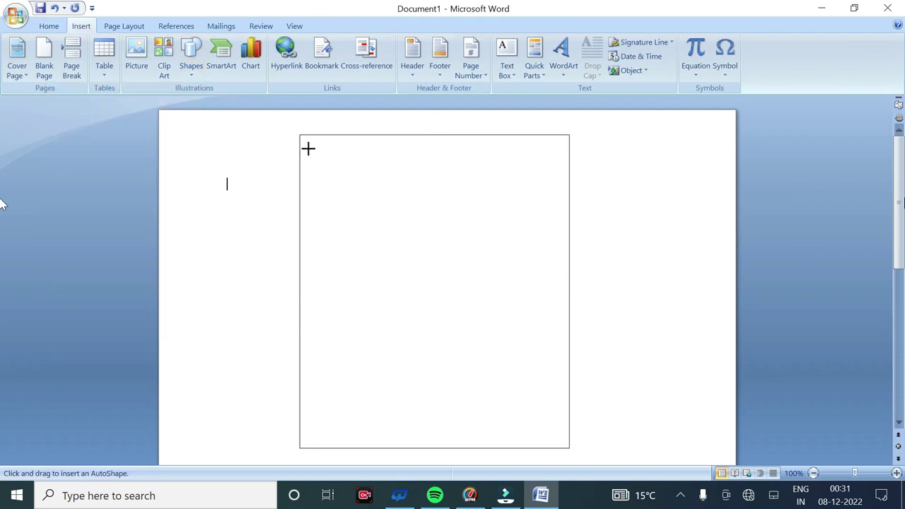
Draw a small rounded square at the frame's top-left, filled red with no outline.
{"action": "left_click", "coordinate": [190, 57]}
{"action": "left_click", "coordinate": [66, 118]}
{"action": "left_click_drag", "start_coordinate": [316, 150], "coordinate": [343, 175]}
{"action": "left_click", "coordinate": [483, 44]}
{"action": "left_click", "coordinate": [384, 141]}
{"action": "left_click", "coordinate": [498, 58]}
{"action": "left_click", "coordinate": [406, 169]}
Duplicate the red square with Ctrl+D to make the first pair, then start the row after a gap.
{"action": "key", "text": "ctrl+d"}
{"action": "key", "text": "Right"}
{"action": "key", "text": "Right"}
{"action": "key", "text": "Right"}
{"action": "key", "text": "Up"}
{"action": "key", "text": "Up"}
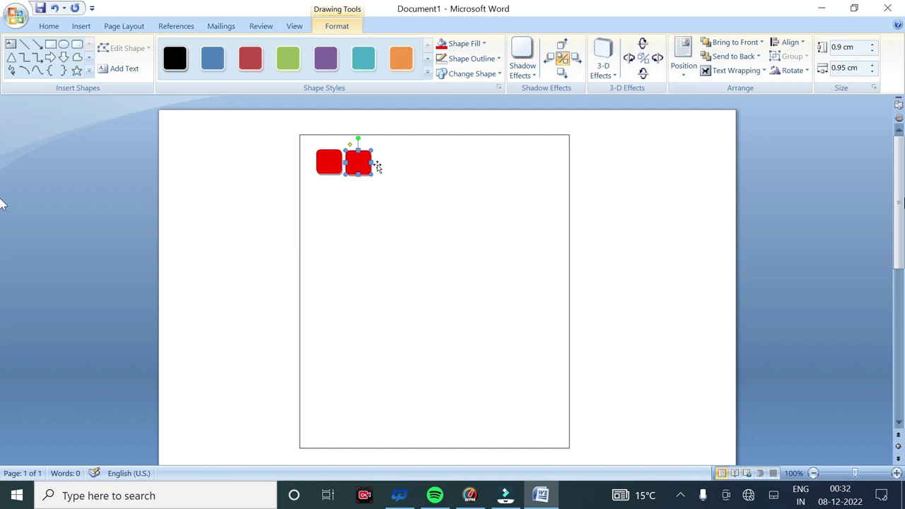
{"action": "left_click_drag", "start_coordinate": [377, 165], "coordinate": [371, 183]}
{"action": "key", "text": "ctrl+d"}
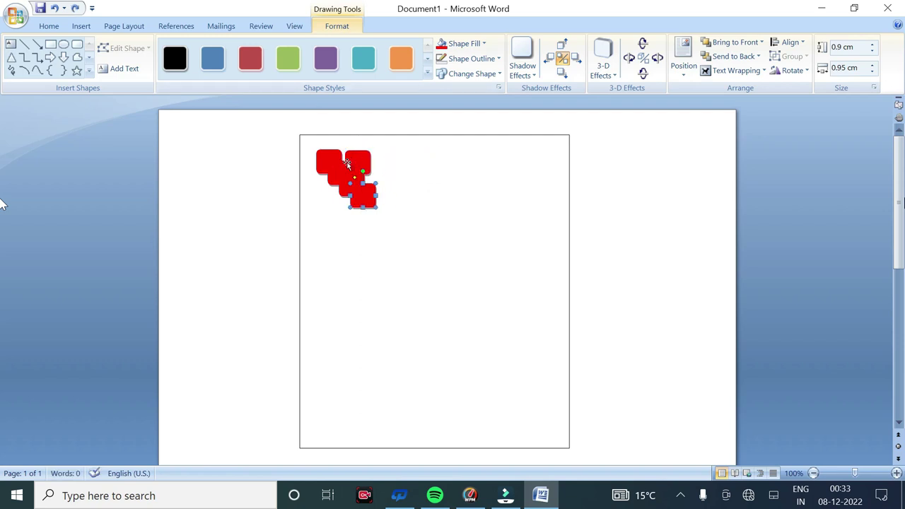
{"action": "mouse_move", "coordinate": [395, 163]}
{"action": "left_mouse_down"}
{"action": "mouse_move", "coordinate": [389, 172]}
{"action": "mouse_move", "coordinate": [428, 163]}
{"action": "left_mouse_up"}
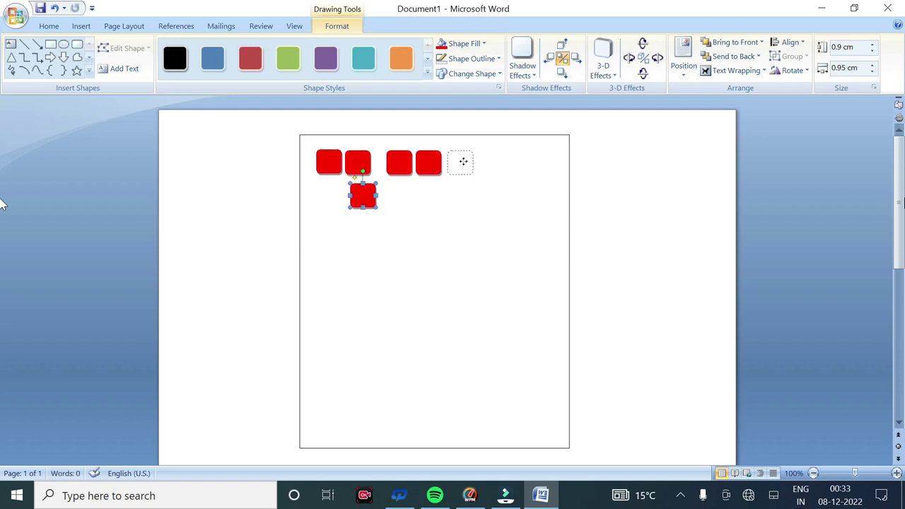
{"action": "left_click_drag", "start_coordinate": [462, 162], "coordinate": [461, 162]}
Add more red square copies out to the right end of the row.
{"action": "key", "text": "ctrl+d"}
{"action": "left_click_drag", "start_coordinate": [363, 171], "coordinate": [483, 188]}
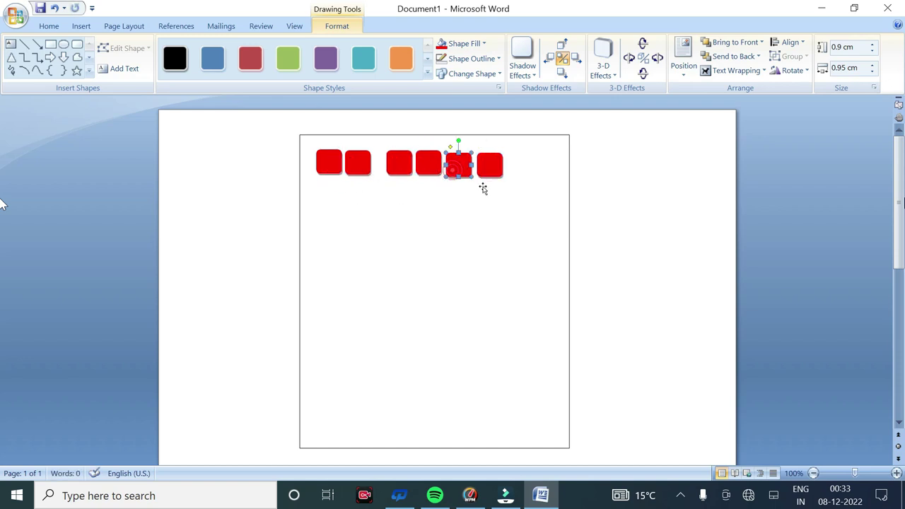
{"action": "key", "text": "ctrl+d"}
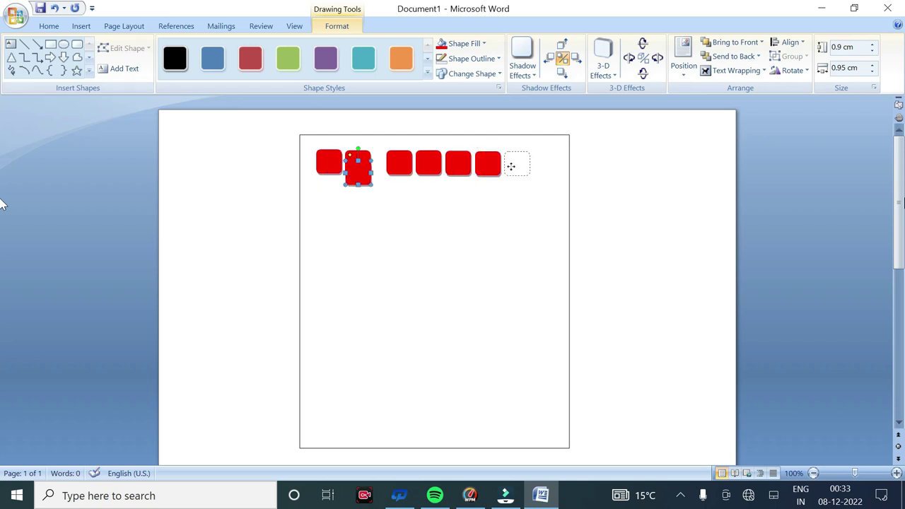
{"action": "left_click_drag", "start_coordinate": [510, 166], "coordinate": [557, 178]}
{"action": "key", "text": "ctrl+d"}
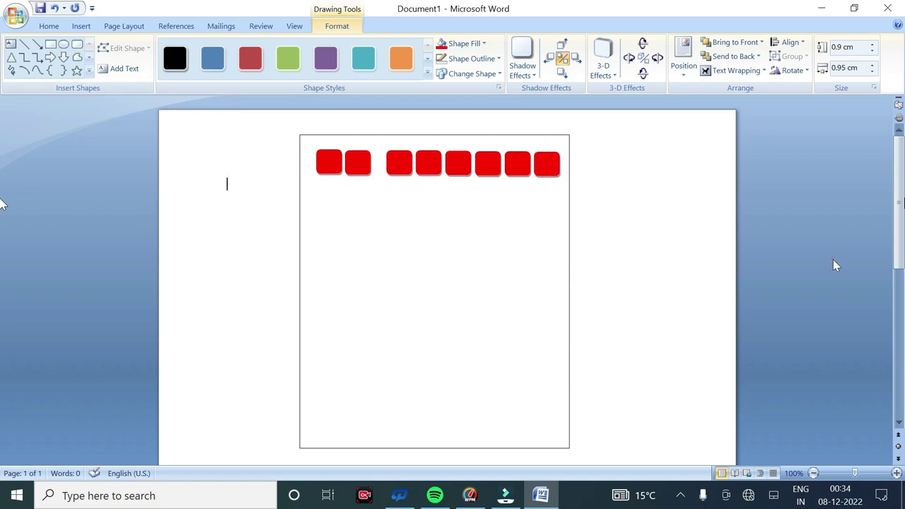
{"action": "left_click", "coordinate": [81, 25]}
{"action": "left_click", "coordinate": [190, 50]}
Draw a small text box on the page and remove its outline.
{"action": "left_click", "coordinate": [54, 103]}
{"action": "left_click_drag", "start_coordinate": [341, 206], "coordinate": [366, 233]}
{"action": "left_click", "coordinate": [413, 56]}
{"action": "left_click", "coordinate": [375, 168]}
{"action": "key", "text": "ctrl+p"}
{"action": "key", "text": "Escape"}
Make the letter bold at 20 pt, replace P with M, and place it on the first red square.
{"action": "key", "text": "ctrl+a"}
{"action": "left_click", "coordinate": [49, 25]}
{"action": "left_click", "coordinate": [220, 47]}
{"action": "left_click_drag", "start_coordinate": [363, 236], "coordinate": [335, 177]}
{"action": "left_click", "coordinate": [219, 48]}
{"action": "left_click", "coordinate": [220, 47]}
{"action": "left_click", "coordinate": [328, 164]}
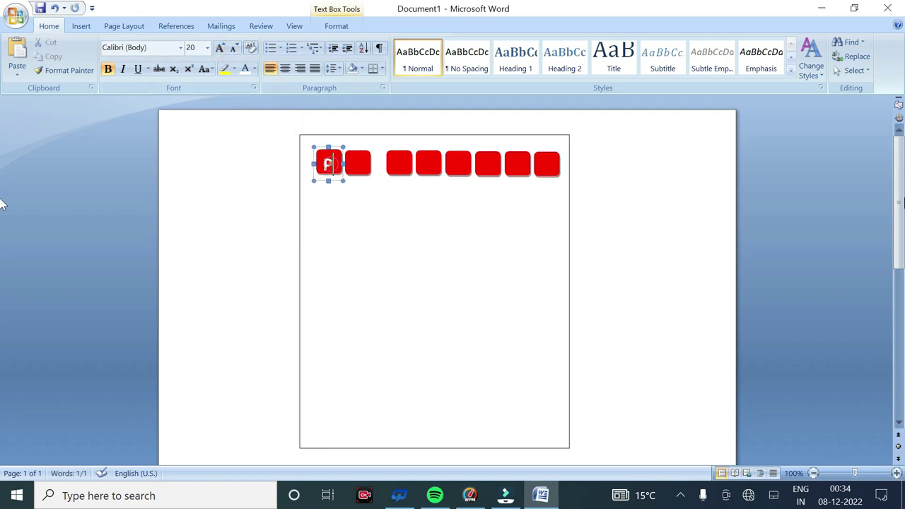
{"action": "key", "text": "BackSpace"}
{"action": "type", "text": "M"}
{"action": "left_click", "coordinate": [334, 181]}
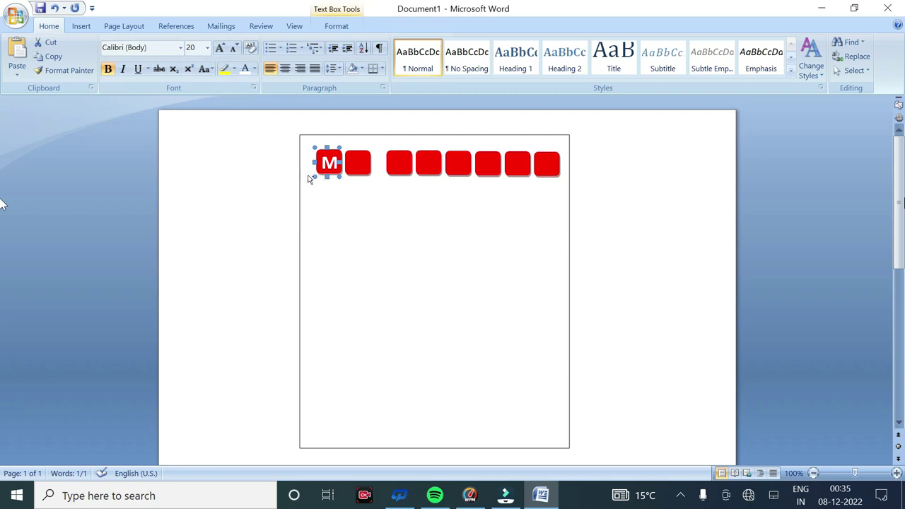
{"action": "left_click_drag", "start_coordinate": [309, 178], "coordinate": [367, 204]}
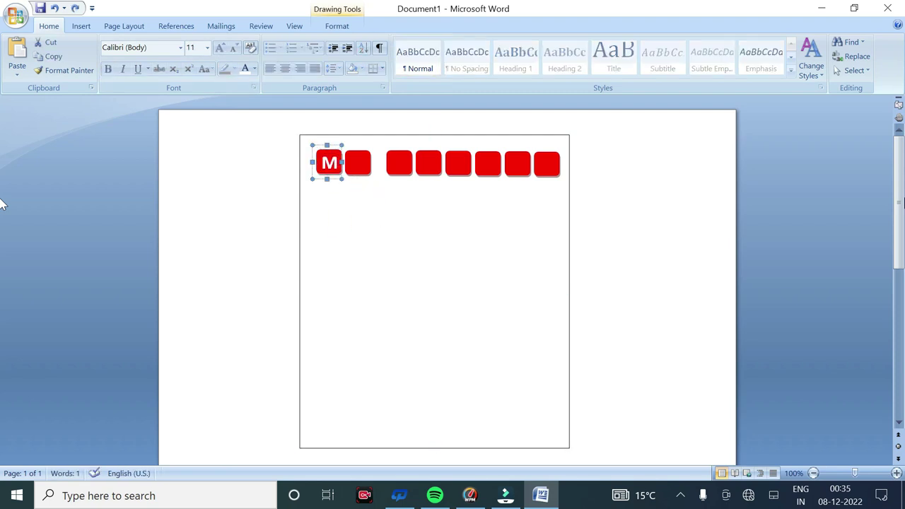
Draw another text box, then undo the unwanted drawing canvas.
{"action": "left_click", "coordinate": [81, 25]}
{"action": "left_click", "coordinate": [190, 65]}
{"action": "left_click", "coordinate": [55, 99]}
{"action": "left_click_drag", "start_coordinate": [313, 194], "coordinate": [350, 219]}
{"action": "left_click", "coordinate": [382, 262]}
{"action": "key", "text": "ctrl+z"}
{"action": "left_click", "coordinate": [83, 26]}
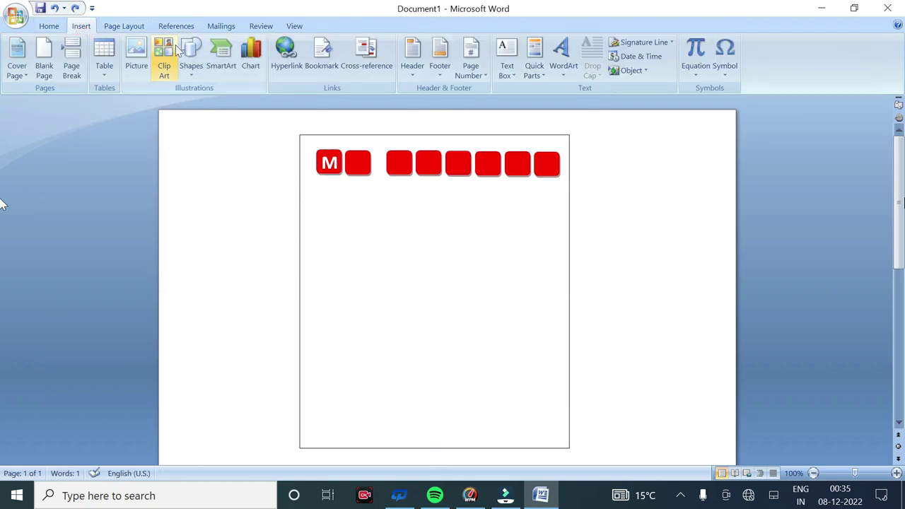
Add a bold 20-point R in an unfilled text box on the second red square.
{"action": "left_click", "coordinate": [191, 65]}
{"action": "left_click", "coordinate": [54, 99]}
{"action": "left_click_drag", "start_coordinate": [342, 214], "coordinate": [383, 249]}
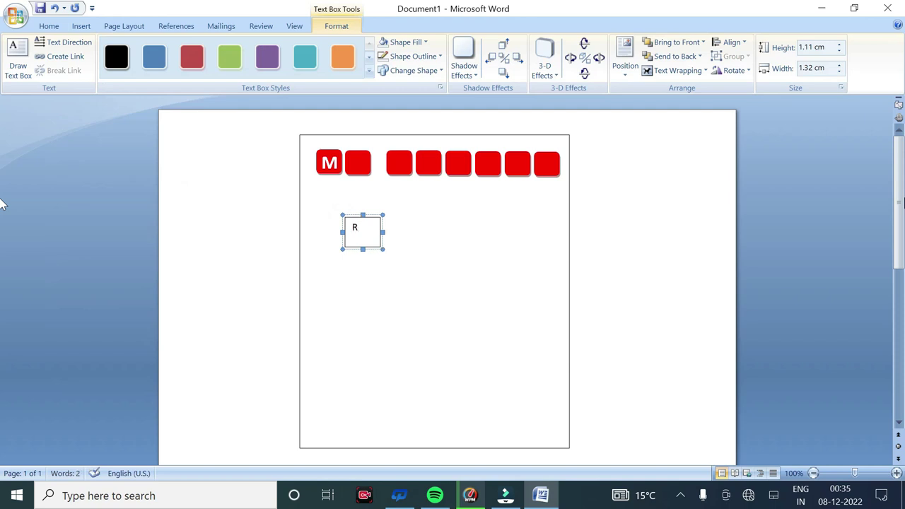
{"action": "key", "text": "ctrl+a"}
{"action": "left_click", "coordinate": [425, 42]}
{"action": "left_click", "coordinate": [370, 172]}
{"action": "left_click", "coordinate": [49, 26]}
{"action": "left_click", "coordinate": [220, 48]}
{"action": "left_click", "coordinate": [220, 48]}
{"action": "left_click", "coordinate": [220, 48]}
{"action": "left_click", "coordinate": [220, 48]}
{"action": "left_click", "coordinate": [220, 48]}
{"action": "left_click", "coordinate": [108, 69]}
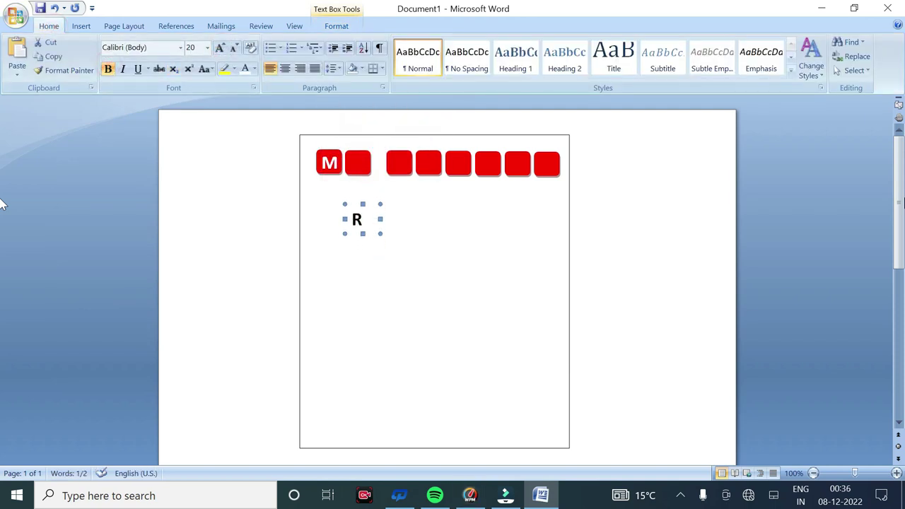
{"action": "left_click_drag", "start_coordinate": [366, 181], "coordinate": [371, 178]}
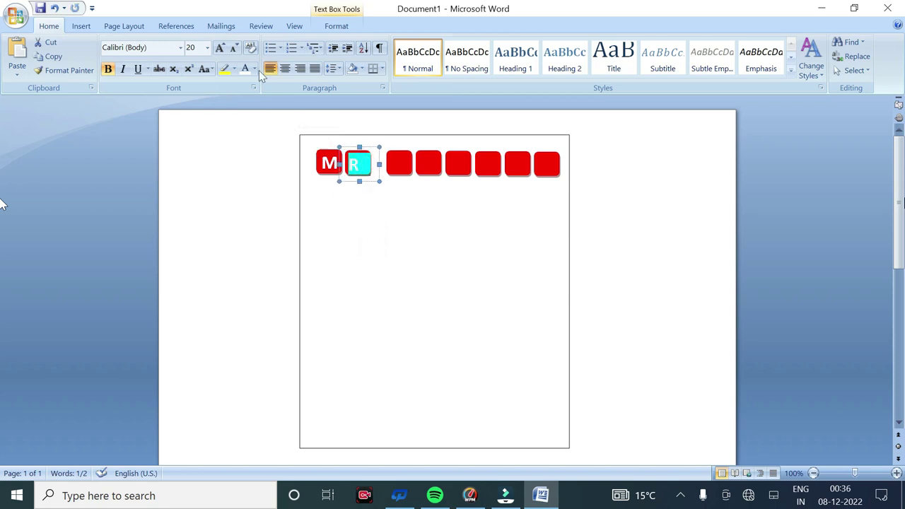
{"action": "left_click", "coordinate": [362, 137]}
{"action": "left_click", "coordinate": [228, 188]}
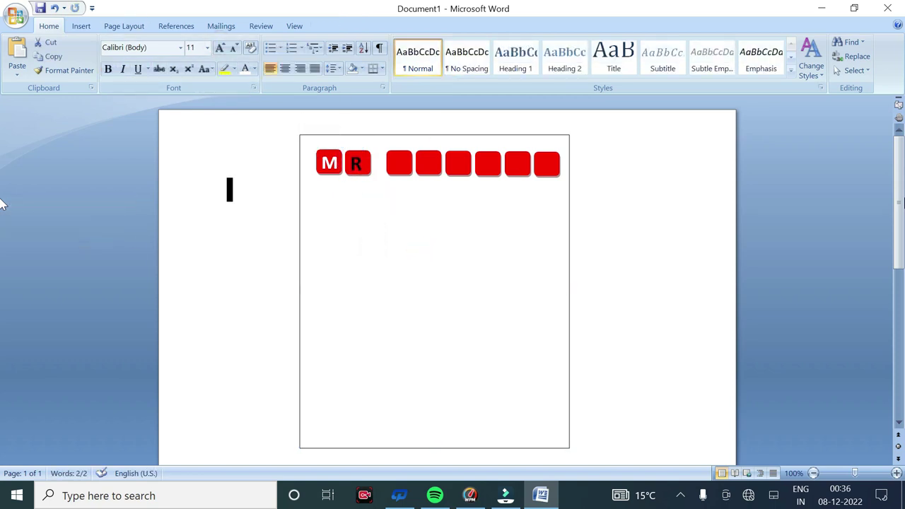
Add a bold 26-point letter in a borderless text box on the third red square.
{"action": "left_click", "coordinate": [81, 26]}
{"action": "left_click", "coordinate": [191, 57]}
{"action": "left_click", "coordinate": [73, 162]}
{"action": "left_click_drag", "start_coordinate": [373, 219], "coordinate": [412, 253]}
{"action": "type", "text": "I"}
{"action": "key", "text": "shift+Left"}
{"action": "left_click", "coordinate": [413, 56]}
{"action": "left_click", "coordinate": [375, 170]}
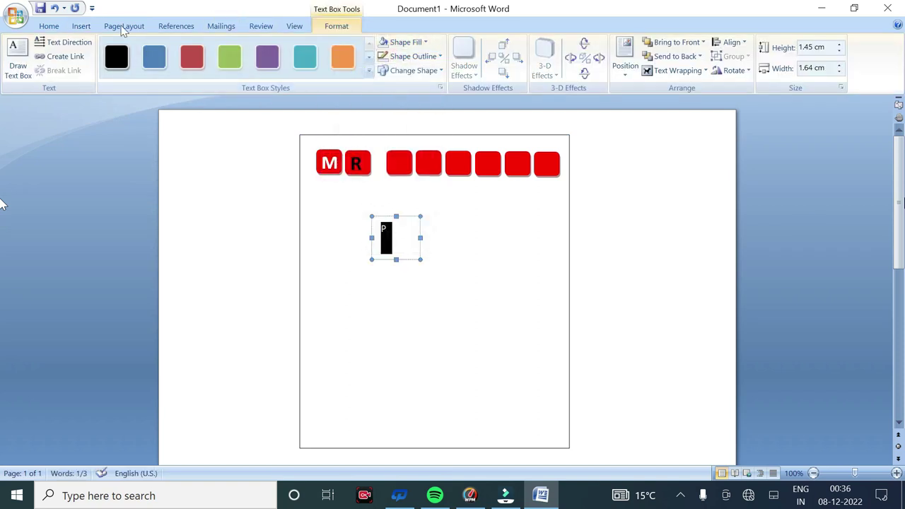
{"action": "left_click", "coordinate": [49, 26]}
{"action": "left_click", "coordinate": [218, 50]}
{"action": "left_click", "coordinate": [218, 51]}
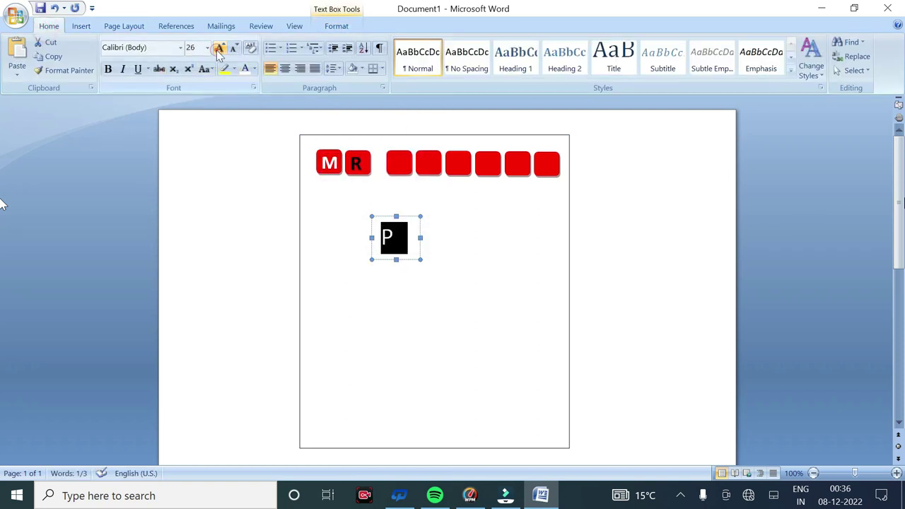
{"action": "left_click", "coordinate": [108, 70]}
{"action": "left_click_drag", "start_coordinate": [403, 258], "coordinate": [417, 182]}
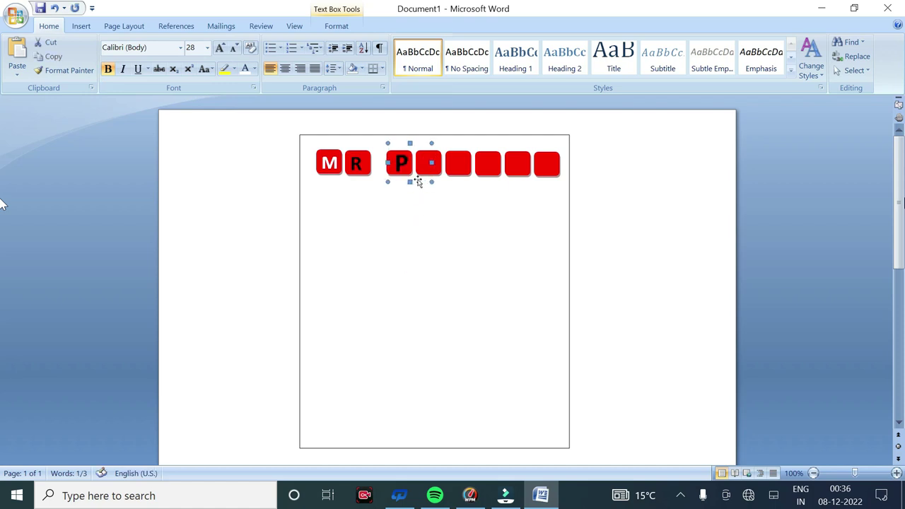
{"action": "left_click", "coordinate": [227, 186]}
Add an enlarged bold R in a new text box on the fourth red square.
{"action": "left_click", "coordinate": [81, 25]}
{"action": "left_click", "coordinate": [191, 69]}
{"action": "left_click", "coordinate": [55, 110]}
{"action": "left_click_drag", "start_coordinate": [333, 200], "coordinate": [384, 240]}
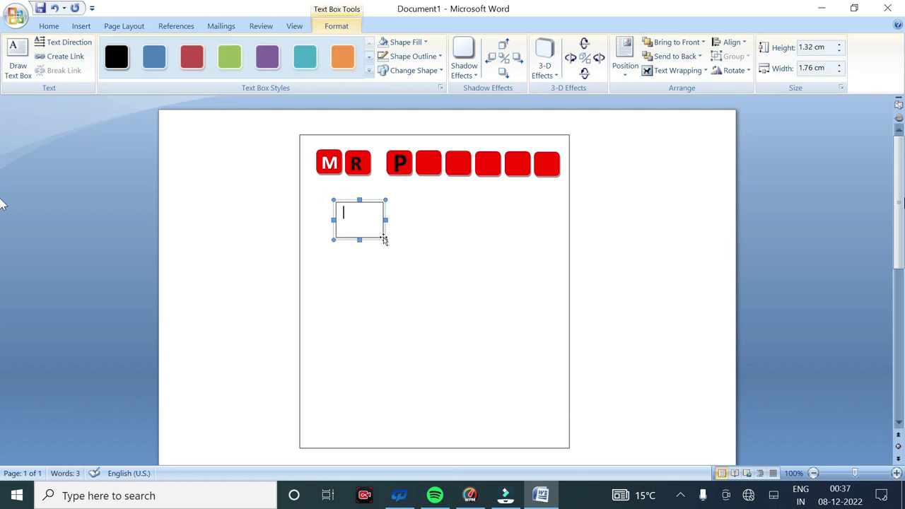
{"action": "key", "text": "shift+Left"}
{"action": "left_click", "coordinate": [49, 25]}
{"action": "left_click", "coordinate": [220, 47]}
{"action": "left_click", "coordinate": [108, 69]}
{"action": "left_click_drag", "start_coordinate": [369, 236], "coordinate": [439, 182]}
Remove the outline from the fourth square's R text box.
{"action": "left_click", "coordinate": [336, 25]}
{"action": "left_click", "coordinate": [403, 41]}
{"action": "left_click", "coordinate": [414, 56]}
{"action": "left_click", "coordinate": [485, 226]}
{"action": "left_click", "coordinate": [444, 182]}
{"action": "left_click", "coordinate": [305, 56]}
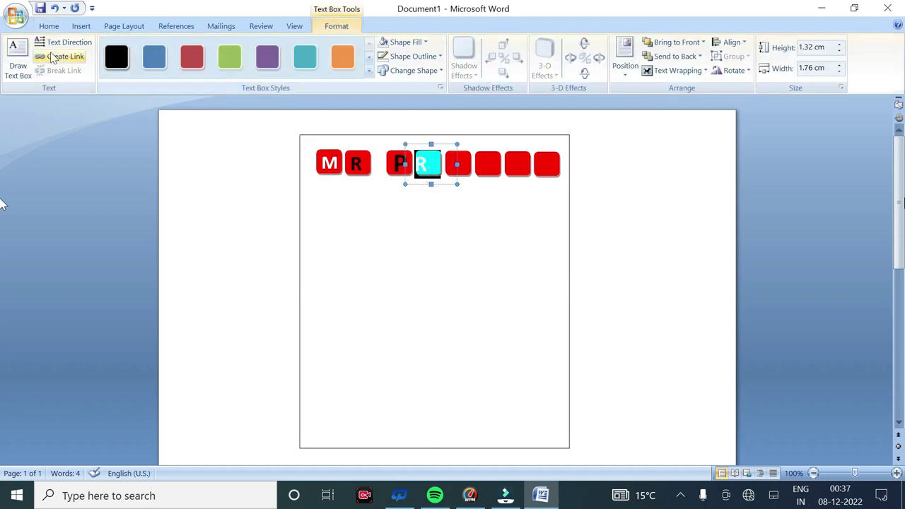
{"action": "left_click", "coordinate": [49, 26]}
{"action": "left_click", "coordinate": [445, 185]}
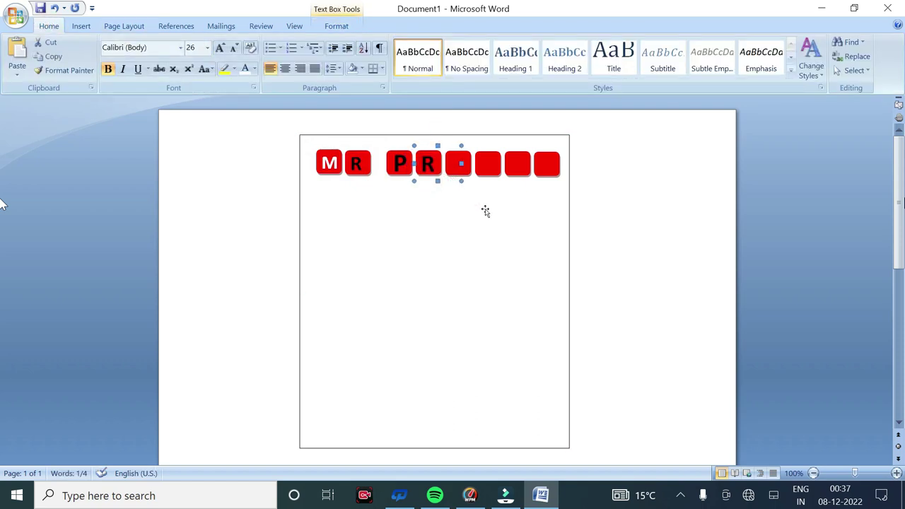
{"action": "left_click", "coordinate": [113, 198]}
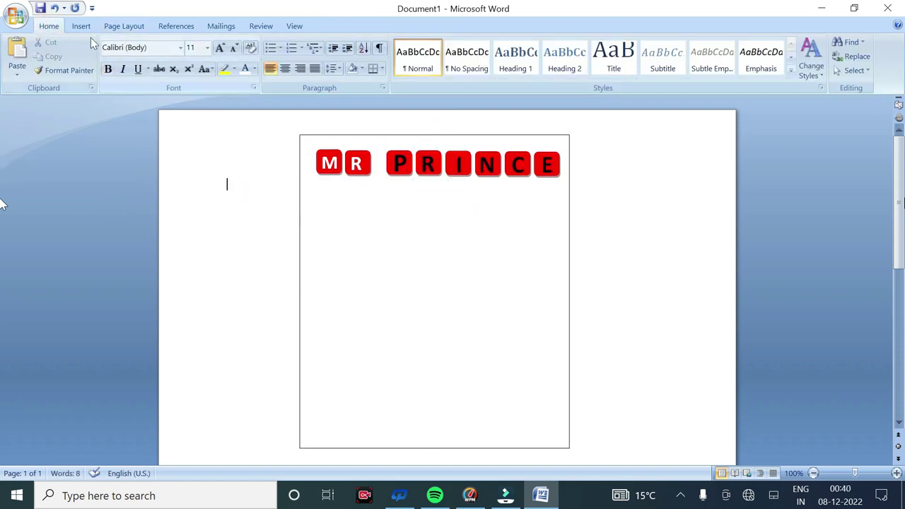
{"action": "left_click", "coordinate": [80, 26]}
{"action": "left_click", "coordinate": [191, 56]}
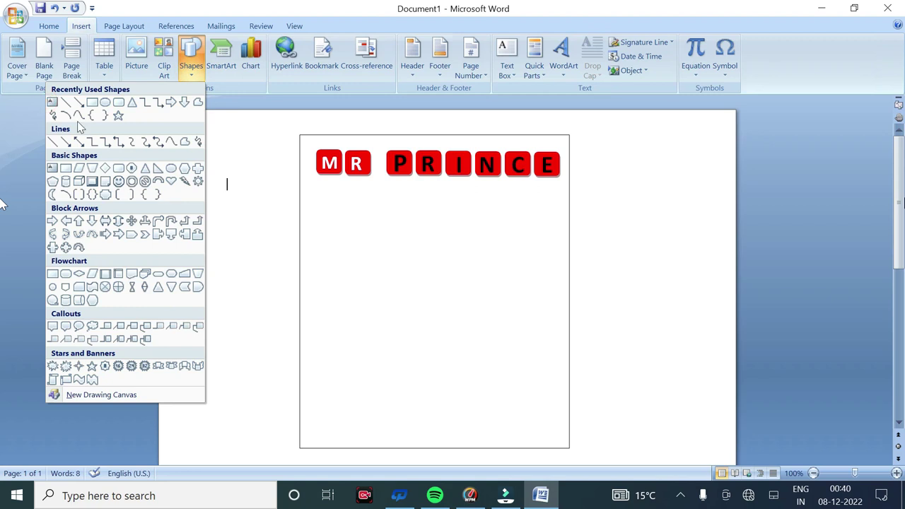
Draw a wide text box below the tiles reading INSTRUCTION MANUAL, with no fill.
{"action": "left_click", "coordinate": [51, 102]}
{"action": "left_click_drag", "start_coordinate": [339, 242], "coordinate": [547, 275]}
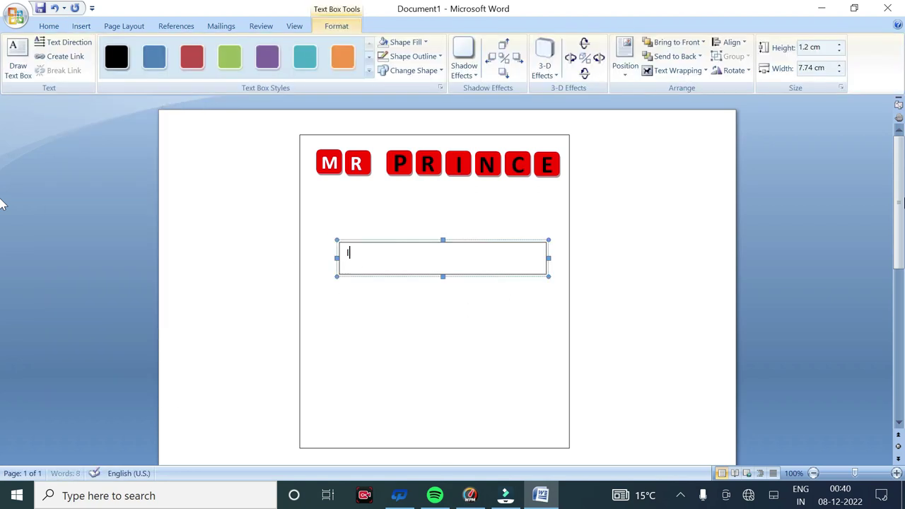
{"action": "type", "text": "INSTRUCTION MANUAL"}
{"action": "triple_click", "coordinate": [396, 252]}
{"action": "left_click", "coordinate": [425, 41]}
{"action": "left_click", "coordinate": [357, 154]}
{"action": "left_click", "coordinate": [440, 56]}
Remove the title box outline and make the text bold 20-point olive green.
{"action": "left_click", "coordinate": [367, 164]}
{"action": "left_click", "coordinate": [48, 25]}
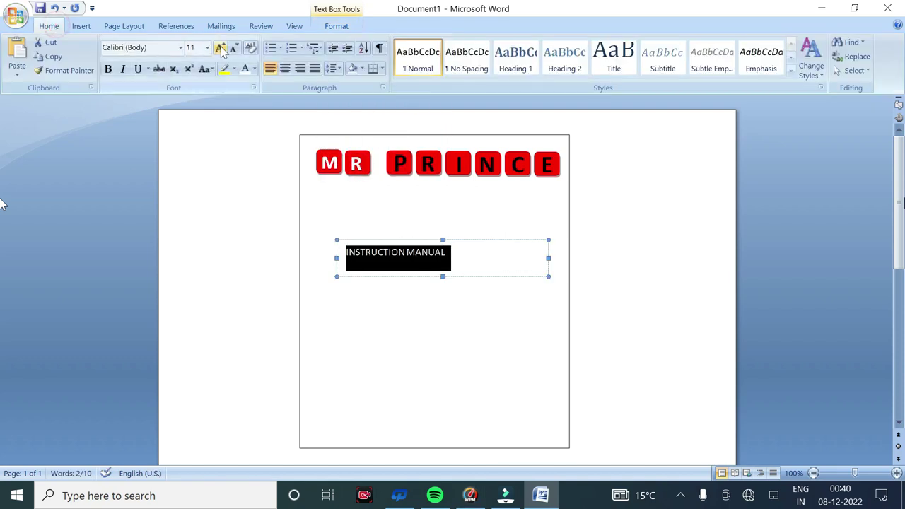
{"action": "left_click", "coordinate": [222, 48]}
{"action": "left_click", "coordinate": [221, 48]}
{"action": "left_click", "coordinate": [221, 48]}
{"action": "left_click", "coordinate": [221, 48]}
{"action": "left_click", "coordinate": [222, 49]}
{"action": "left_click", "coordinate": [106, 69]}
{"action": "left_click", "coordinate": [253, 69]}
{"action": "left_click", "coordinate": [224, 151]}
{"action": "left_click", "coordinate": [542, 257]}
{"action": "left_click", "coordinate": [720, 245]}
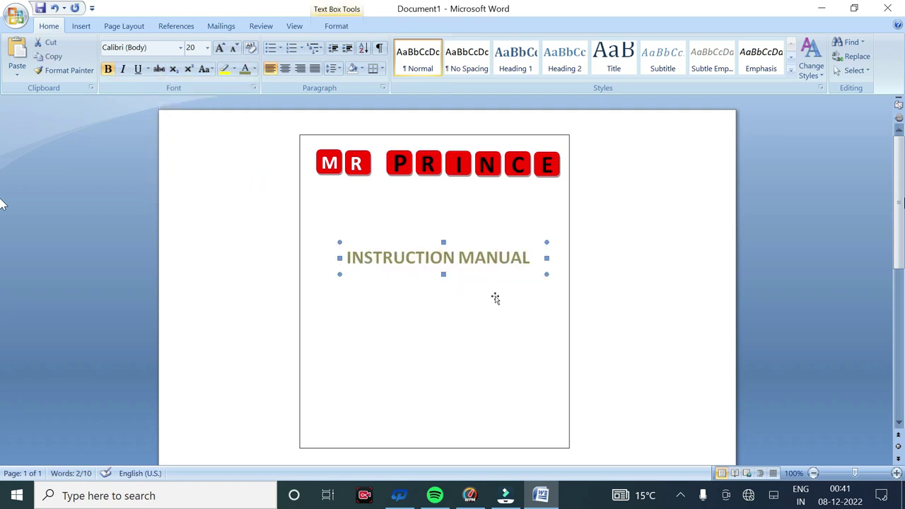
{"action": "left_click", "coordinate": [81, 26]}
{"action": "left_click", "coordinate": [191, 57]}
{"action": "left_click", "coordinate": [51, 105]}
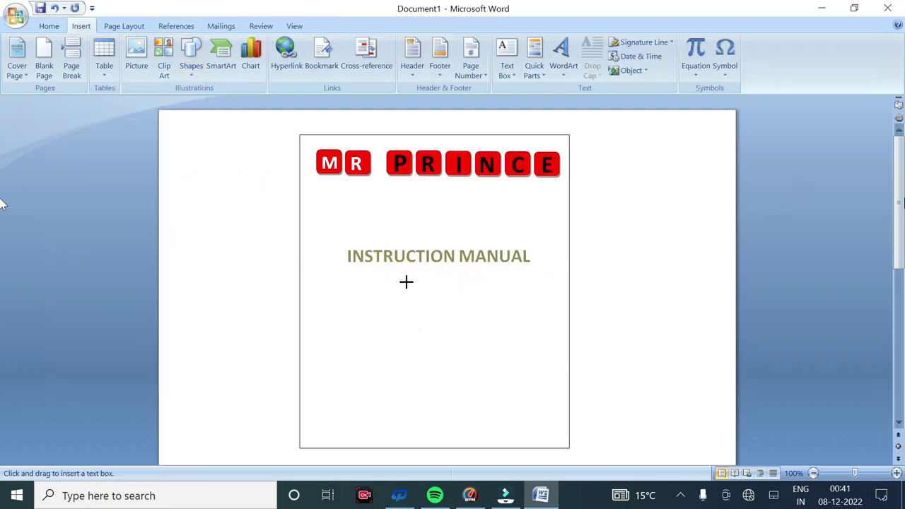
Add a WARRANTY CARD text box below INSTRUCTION MANUAL and enlarge its text.
{"action": "left_click_drag", "start_coordinate": [526, 325], "coordinate": [516, 325]}
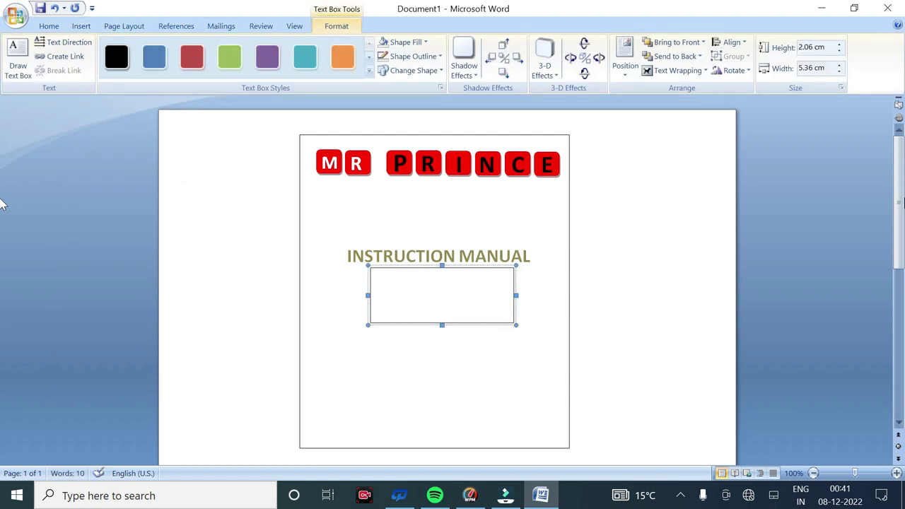
{"action": "type", "text": "WARRANTY CARD"}
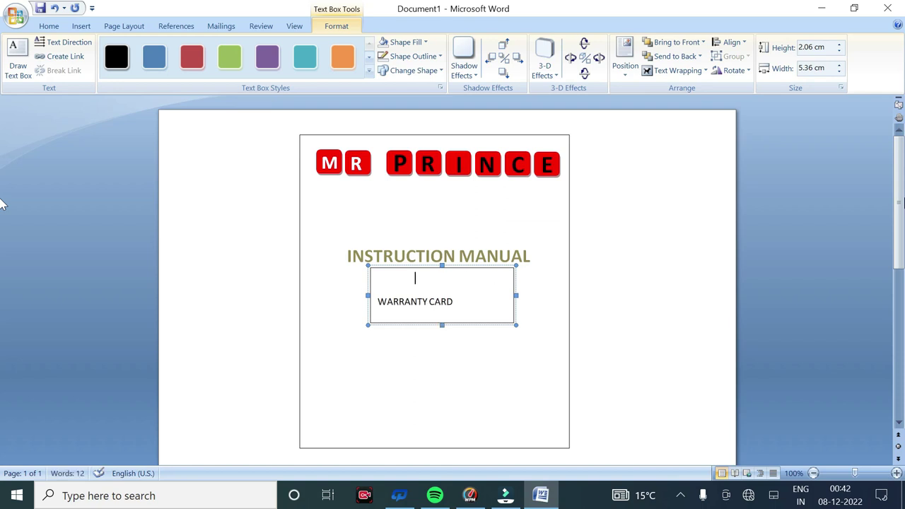
{"action": "type", "text": "&"}
{"action": "key", "text": "ctrl+a"}
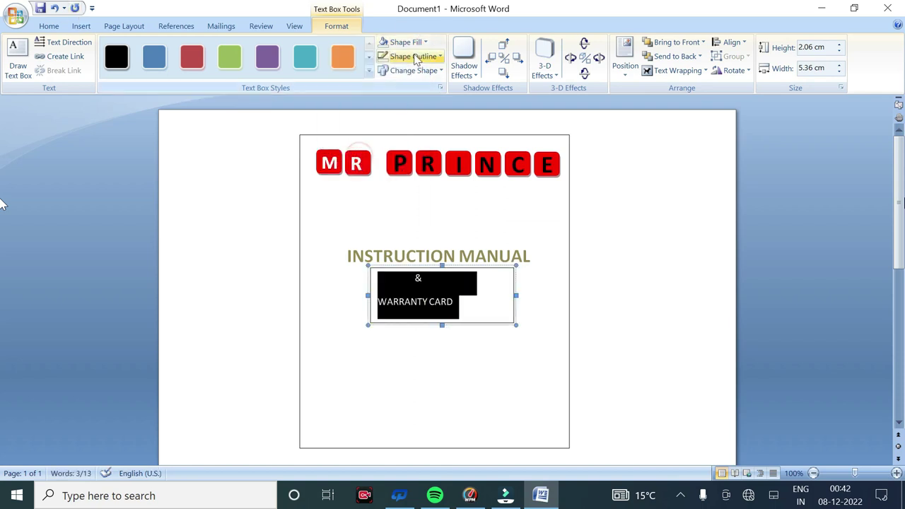
{"action": "left_click", "coordinate": [49, 25]}
{"action": "left_click", "coordinate": [219, 47]}
{"action": "left_click", "coordinate": [219, 48]}
{"action": "left_click", "coordinate": [219, 48]}
{"action": "left_click", "coordinate": [219, 48]}
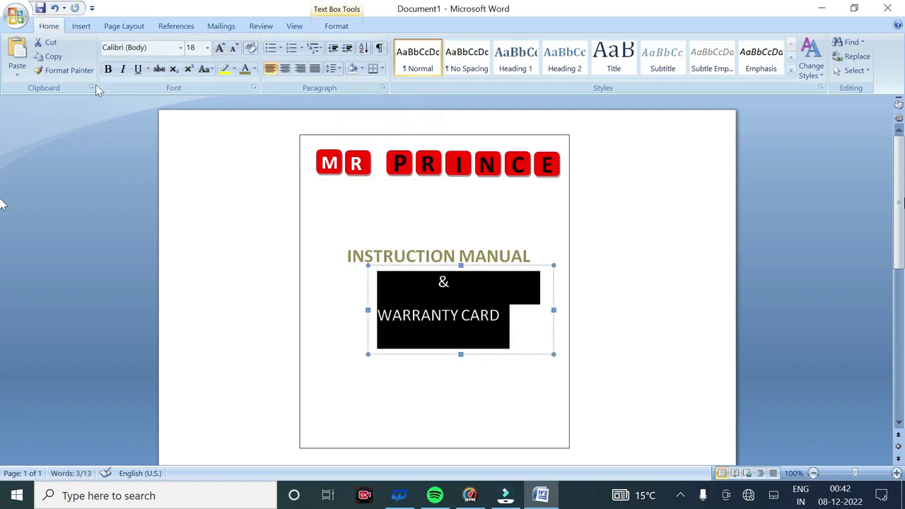
{"action": "left_click", "coordinate": [540, 315]}
Remove the & line, resize the WARRANTY CARD box and nudge it upward.
{"action": "key", "text": "BackSpace"}
{"action": "left_click_drag", "start_coordinate": [461, 265], "coordinate": [460, 297]}
{"action": "left_click_drag", "start_coordinate": [460, 353], "coordinate": [459, 369]}
{"action": "left_click", "coordinate": [476, 370]}
{"action": "left_click", "coordinate": [455, 345]}
{"action": "key", "text": "Escape"}
{"action": "key", "text": "Up"}
{"action": "key", "text": "Up"}
{"action": "key", "text": "Up"}
{"action": "key", "text": "Up"}
{"action": "key", "text": "Up"}
{"action": "key", "text": "Up"}
{"action": "key", "text": "Escape"}
{"action": "left_click", "coordinate": [76, 28]}
Draw a small borderless text box for the & between the headings and enlarge it.
{"action": "left_click", "coordinate": [191, 53]}
{"action": "left_click", "coordinate": [59, 102]}
{"action": "left_click_drag", "start_coordinate": [404, 265], "coordinate": [454, 287]}
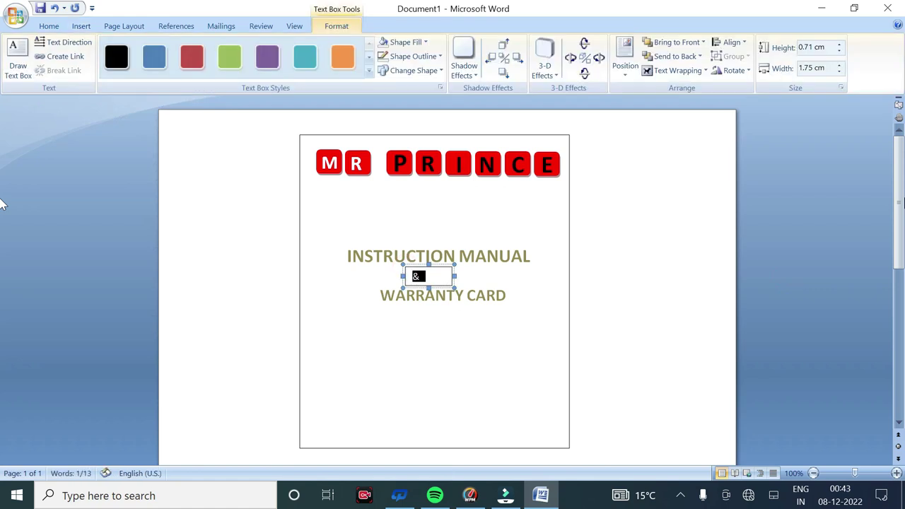
{"action": "left_click", "coordinate": [439, 56]}
{"action": "left_click", "coordinate": [354, 175]}
{"action": "left_click", "coordinate": [49, 26]}
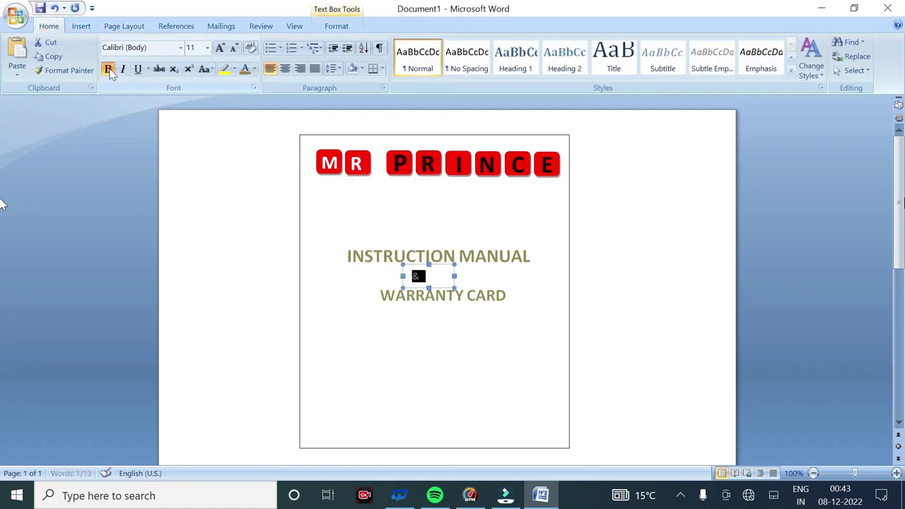
{"action": "left_click", "coordinate": [220, 50]}
Remove the & box's fill, make the & bold at 20 pt, and centre it.
{"action": "left_click", "coordinate": [429, 300]}
{"action": "left_click", "coordinate": [336, 27]}
{"action": "left_click", "coordinate": [405, 42]}
{"action": "left_click", "coordinate": [375, 154]}
{"action": "left_click", "coordinate": [49, 26]}
{"action": "left_click", "coordinate": [220, 49]}
{"action": "left_click", "coordinate": [220, 50]}
{"action": "left_click", "coordinate": [220, 49]}
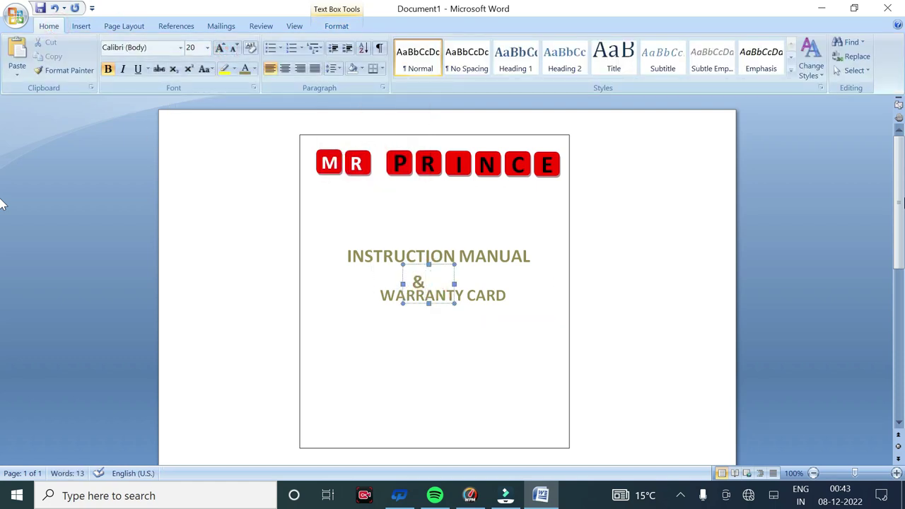
{"action": "key", "text": "Right"}
{"action": "key", "text": "Right"}
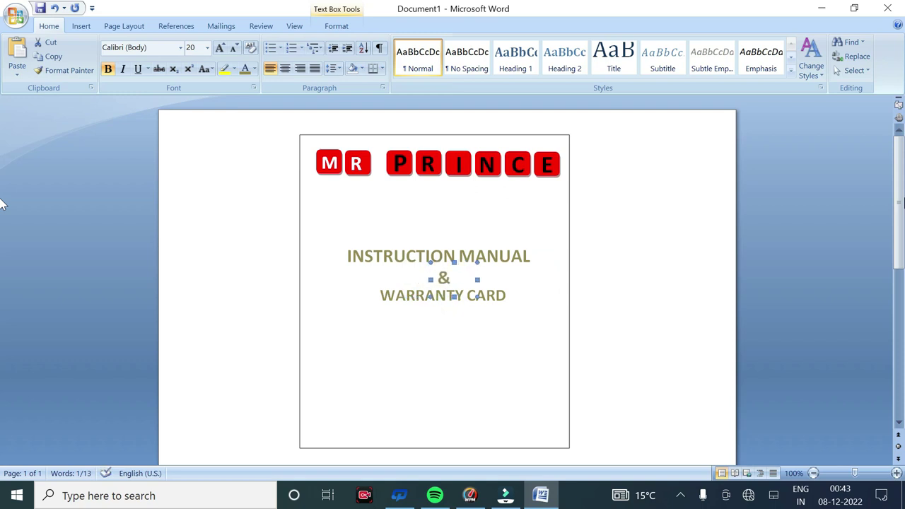
{"action": "left_click", "coordinate": [194, 407]}
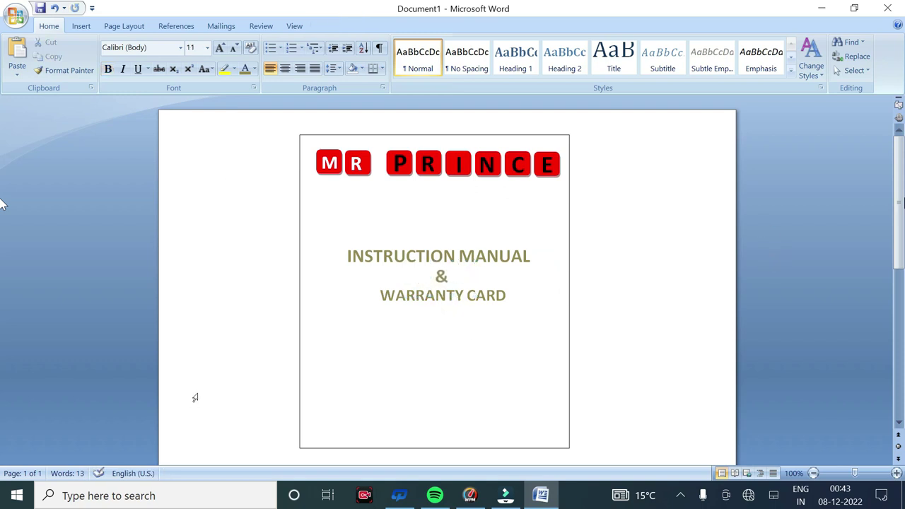
Draw a wide rectangle across the bottom of the page and fill it red.
{"action": "left_click", "coordinate": [81, 26]}
{"action": "left_click", "coordinate": [191, 57]}
{"action": "left_click", "coordinate": [57, 97]}
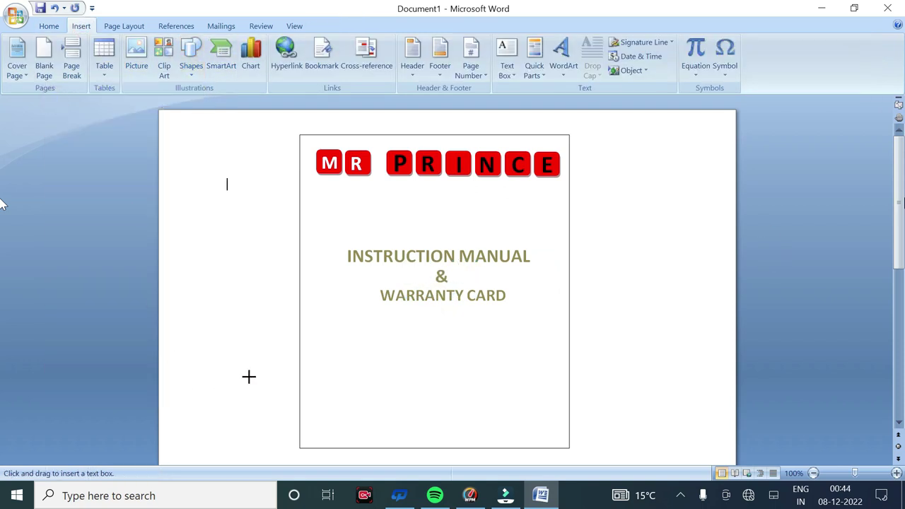
{"action": "left_click", "coordinate": [190, 56]}
{"action": "left_click", "coordinate": [141, 139]}
{"action": "left_click_drag", "start_coordinate": [299, 396], "coordinate": [569, 426]}
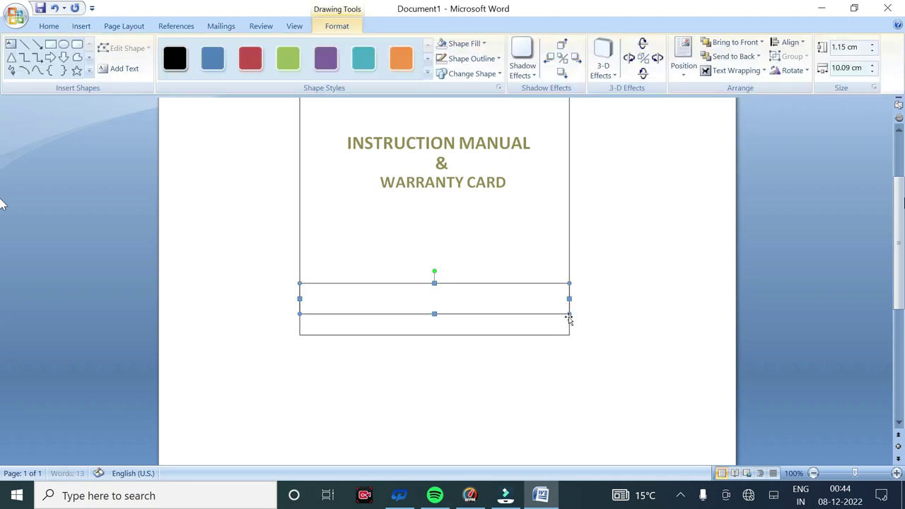
{"action": "left_click", "coordinate": [483, 43]}
{"action": "left_click", "coordinate": [398, 141]}
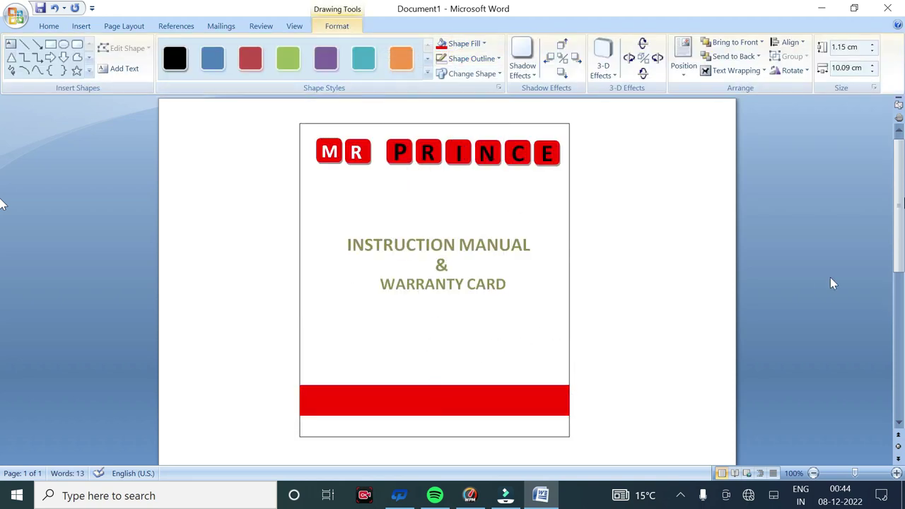
{"action": "key", "text": "Escape"}
{"action": "left_click", "coordinate": [81, 25]}
{"action": "left_click", "coordinate": [190, 57]}
Add a '1' text box above the red band, set bold 48 pt Kokila with no fill.
{"action": "left_click", "coordinate": [57, 106]}
{"action": "left_click_drag", "start_coordinate": [314, 324], "coordinate": [346, 363]}
{"action": "type", "text": "1"}
{"action": "left_click", "coordinate": [425, 42]}
{"action": "left_click", "coordinate": [375, 156]}
{"action": "left_click", "coordinate": [49, 25]}
{"action": "left_click", "coordinate": [108, 68]}
{"action": "left_click", "coordinate": [207, 47]}
{"action": "left_click", "coordinate": [189, 47]}
{"action": "left_click", "coordinate": [233, 47]}
{"action": "left_click", "coordinate": [180, 48]}
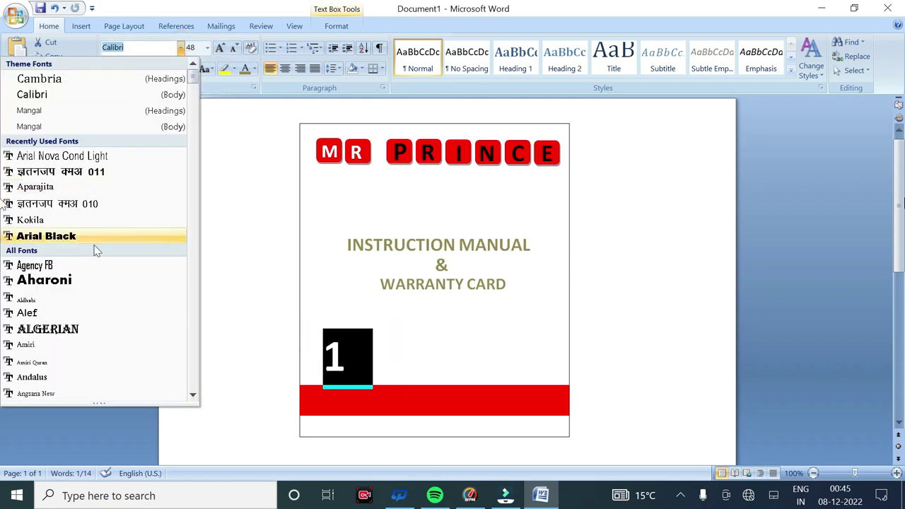
{"action": "left_click", "coordinate": [64, 219]}
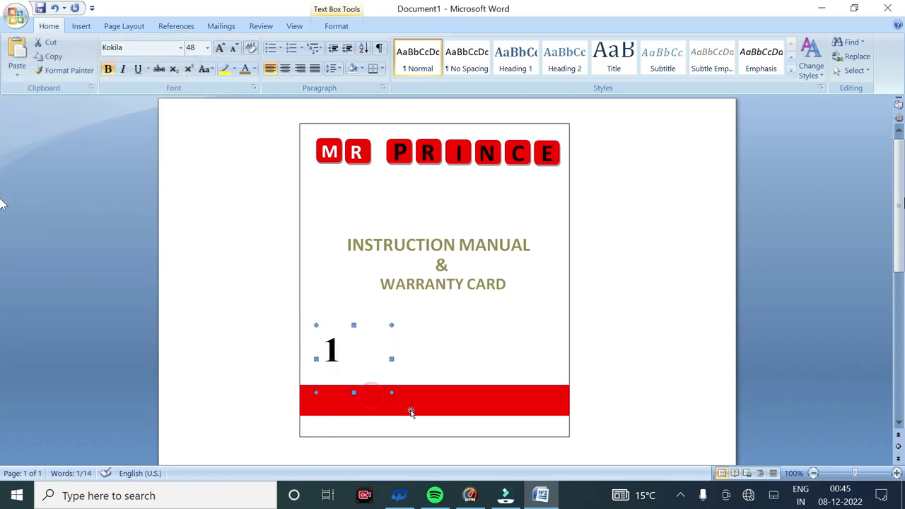
Add a borderless YEAR text box beside the 1 and nudge it closer.
{"action": "left_click", "coordinate": [81, 26]}
{"action": "left_click", "coordinate": [191, 57]}
{"action": "left_click", "coordinate": [56, 103]}
{"action": "mouse_move", "coordinate": [344, 345]}
{"action": "left_mouse_down"}
{"action": "mouse_move", "coordinate": [376, 366]}
{"action": "mouse_move", "coordinate": [400, 363]}
{"action": "left_mouse_up"}
{"action": "type", "text": "EAR"}
{"action": "key", "text": "shift+Home"}
{"action": "left_click", "coordinate": [401, 351]}
{"action": "left_click", "coordinate": [336, 27]}
{"action": "left_click", "coordinate": [407, 41]}
{"action": "left_click", "coordinate": [414, 56]}
{"action": "left_click", "coordinate": [360, 172]}
{"action": "key", "text": "Left"}
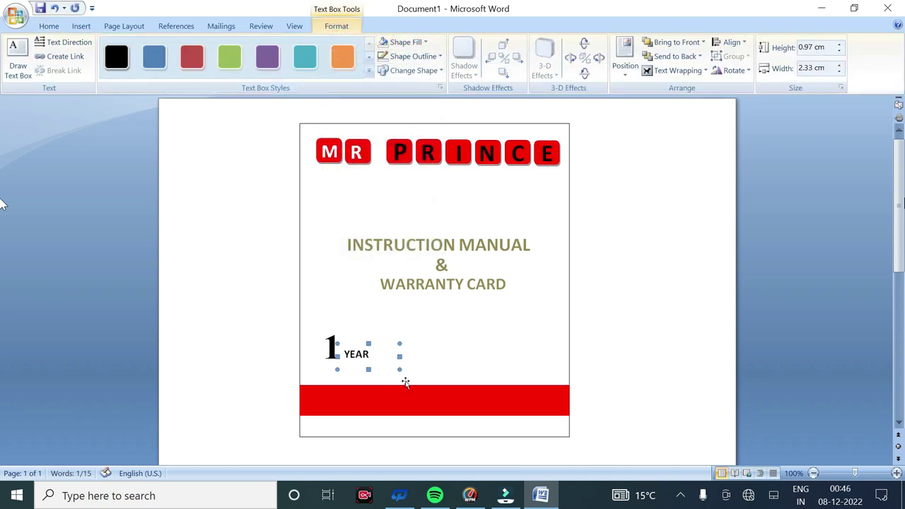
{"action": "left_click", "coordinate": [783, 329]}
Add a bold, borderless WARRANTY text box below 1 YEAR.
{"action": "left_click", "coordinate": [80, 26]}
{"action": "left_click", "coordinate": [191, 53]}
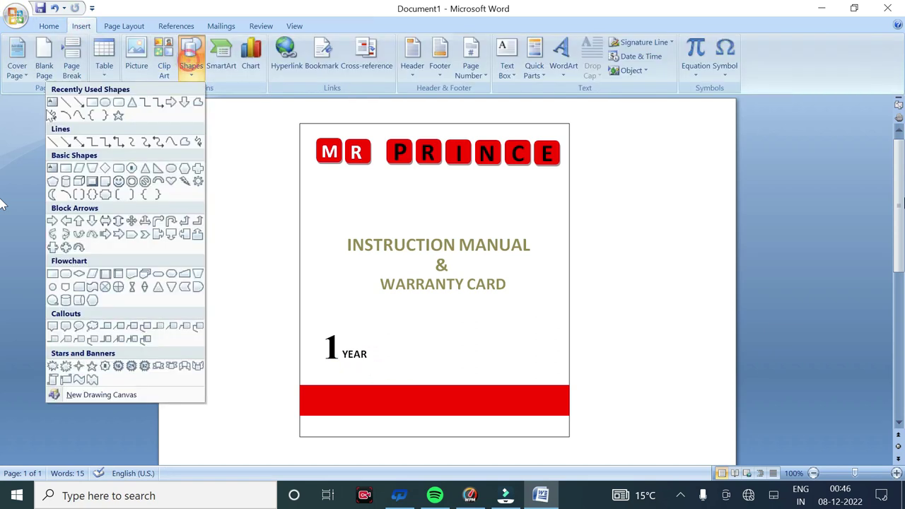
{"action": "left_click", "coordinate": [51, 99]}
{"action": "left_click_drag", "start_coordinate": [311, 363], "coordinate": [397, 381]}
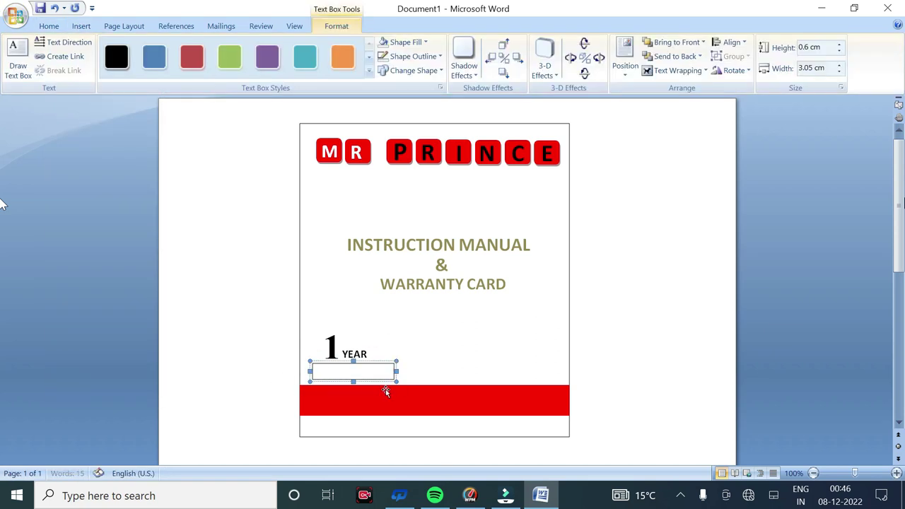
{"action": "type", "text": "WARRANTY"}
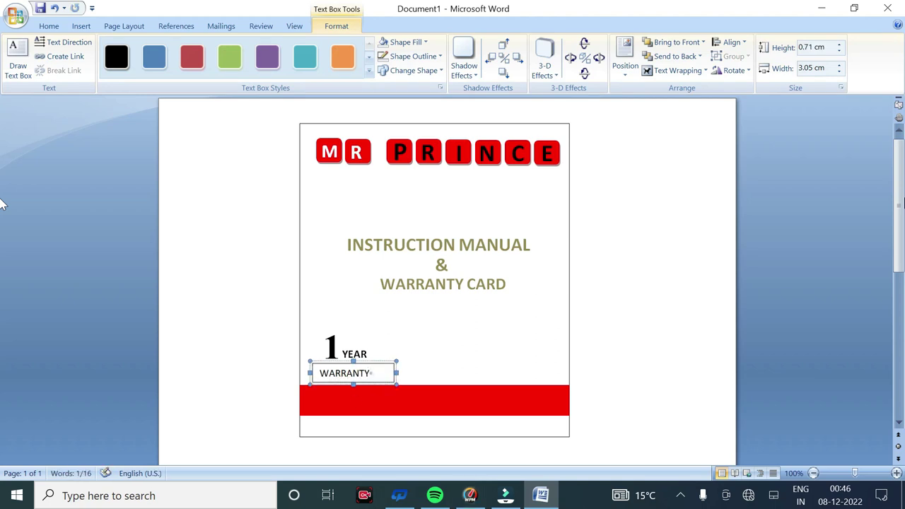
{"action": "key", "text": "ctrl+a"}
{"action": "key", "text": "alt+h"}
{"action": "key", "text": "ctrl+b"}
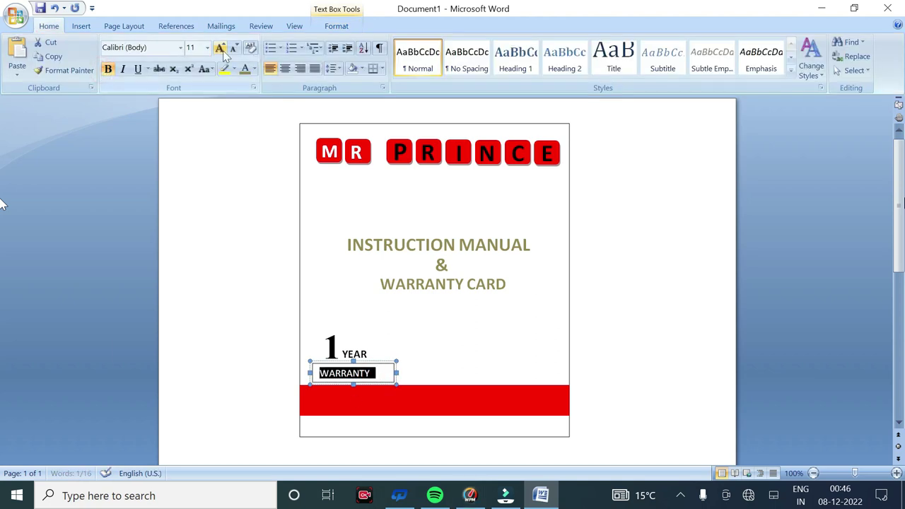
{"action": "key", "text": "alt+j"}
{"action": "key", "text": "x"}
{"action": "key", "text": "s"}
{"action": "key", "text": "o"}
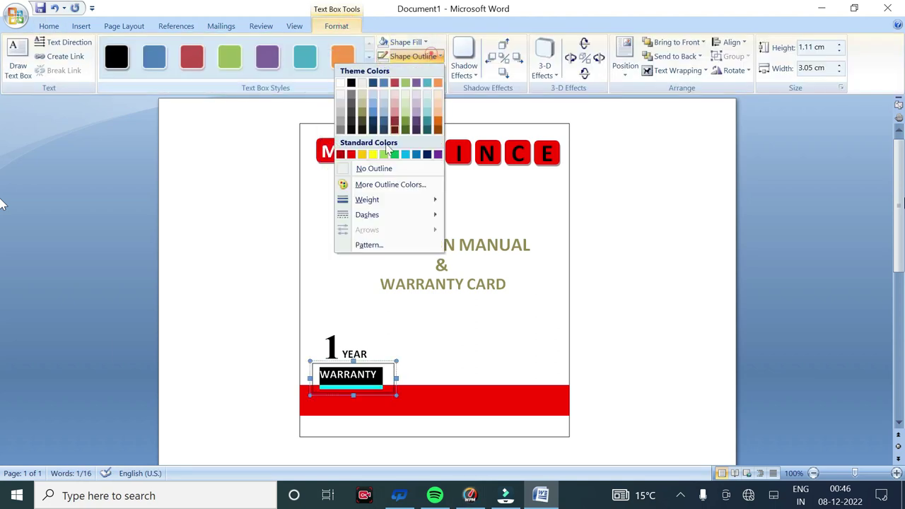
{"action": "key", "text": "Return"}
{"action": "left_click", "coordinate": [373, 394]}
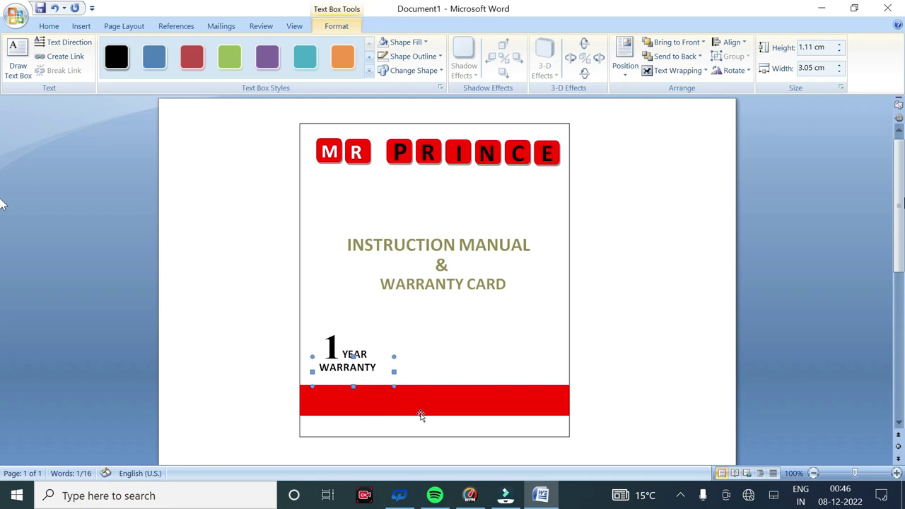
{"action": "left_click", "coordinate": [676, 332]}
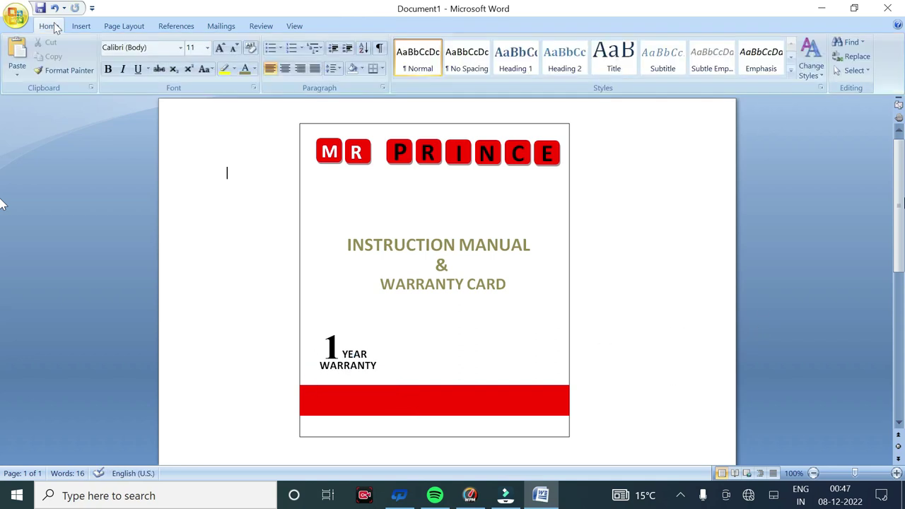
Draw a text box above the red band's right side and type PC EDUCATION.
{"action": "left_click", "coordinate": [80, 26]}
{"action": "left_click", "coordinate": [190, 57]}
{"action": "left_click", "coordinate": [95, 104]}
{"action": "left_click_drag", "start_coordinate": [419, 358], "coordinate": [560, 377]}
{"action": "key", "text": "Delete"}
{"action": "left_click", "coordinate": [81, 26]}
{"action": "left_click", "coordinate": [191, 56]}
{"action": "left_click", "coordinate": [48, 101]}
{"action": "left_click_drag", "start_coordinate": [401, 352], "coordinate": [565, 382]}
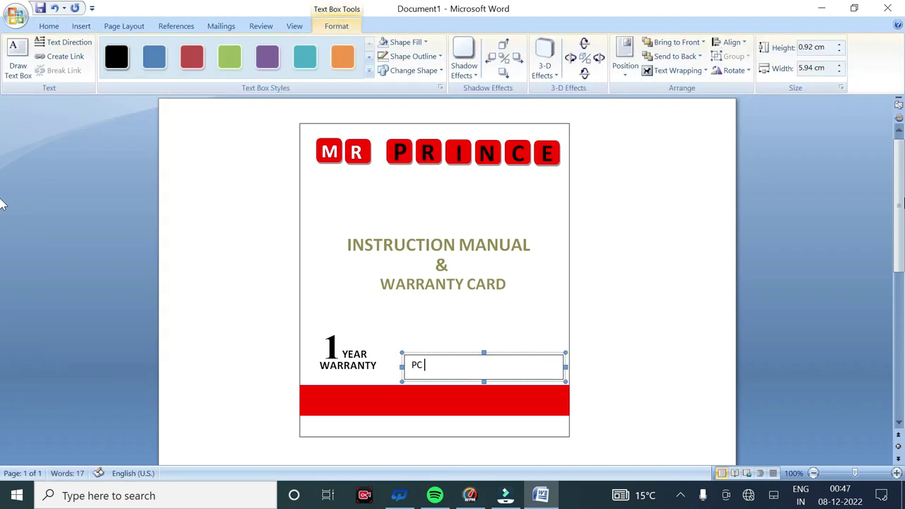
{"action": "type", "text": "EDUCATION"}
Make PC EDUCATION bold at 20 pt, remove its box outline, and nudge it right.
{"action": "left_click", "coordinate": [49, 26]}
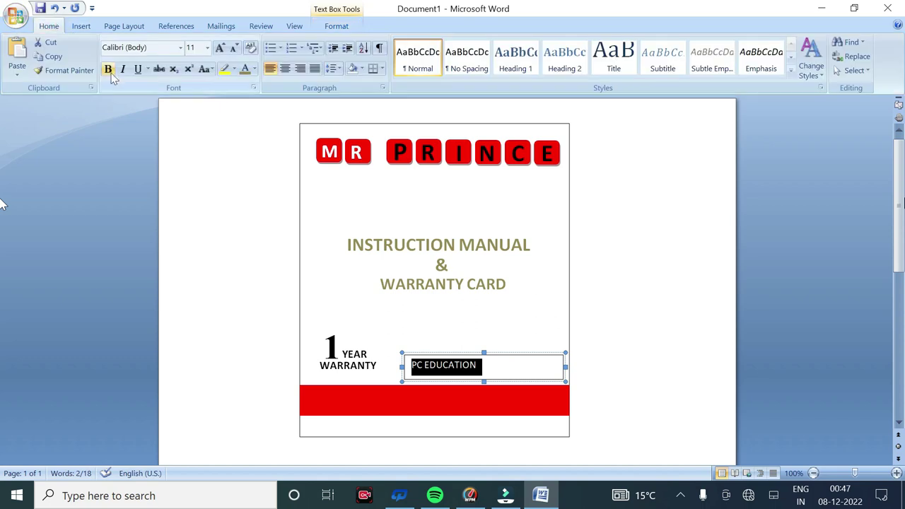
{"action": "left_click", "coordinate": [219, 48]}
{"action": "left_click", "coordinate": [219, 48]}
{"action": "left_click", "coordinate": [220, 48]}
{"action": "left_click", "coordinate": [220, 48]}
{"action": "left_click", "coordinate": [220, 48]}
{"action": "left_click", "coordinate": [498, 381]}
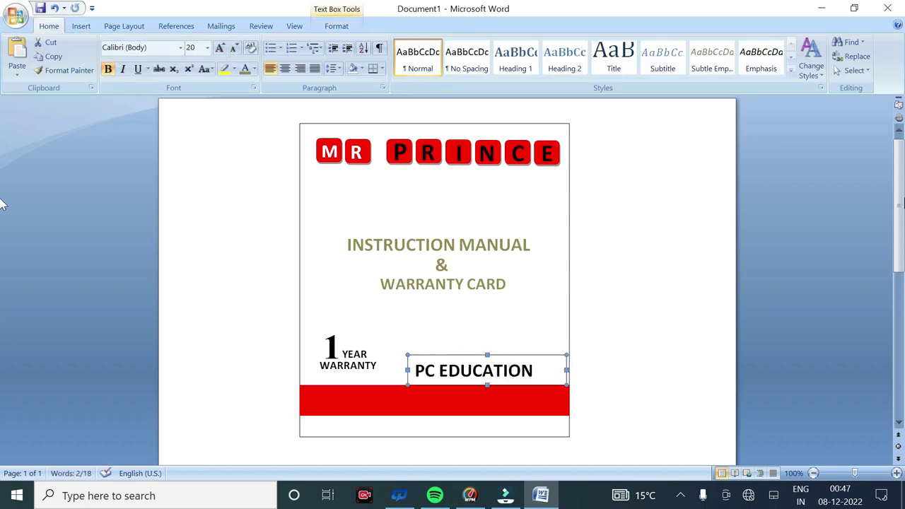
{"action": "left_click", "coordinate": [336, 26]}
{"action": "left_click", "coordinate": [404, 41]}
{"action": "mouse_move", "coordinate": [414, 56]}
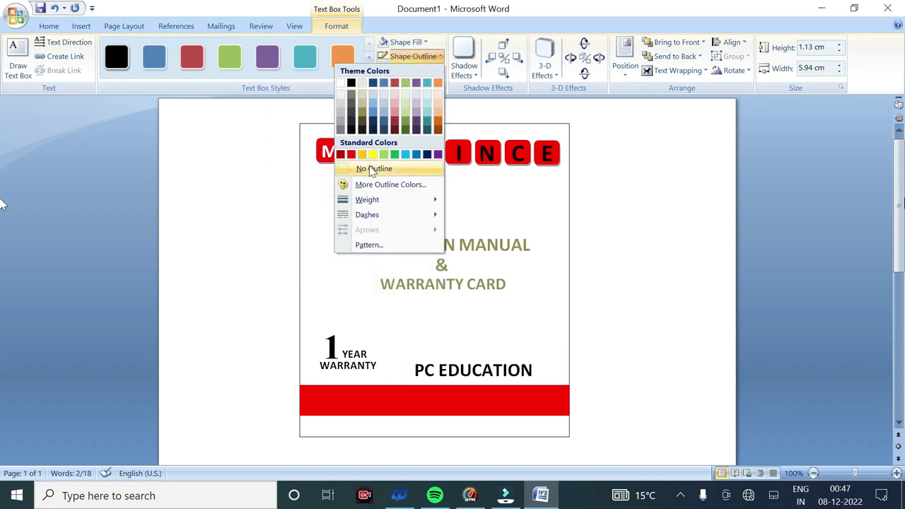
{"action": "left_click", "coordinate": [363, 168]}
{"action": "left_click", "coordinate": [547, 354]}
{"action": "left_click", "coordinate": [533, 352]}
{"action": "key", "text": "Right"}
{"action": "key", "text": "Right"}
{"action": "key", "text": "Right"}
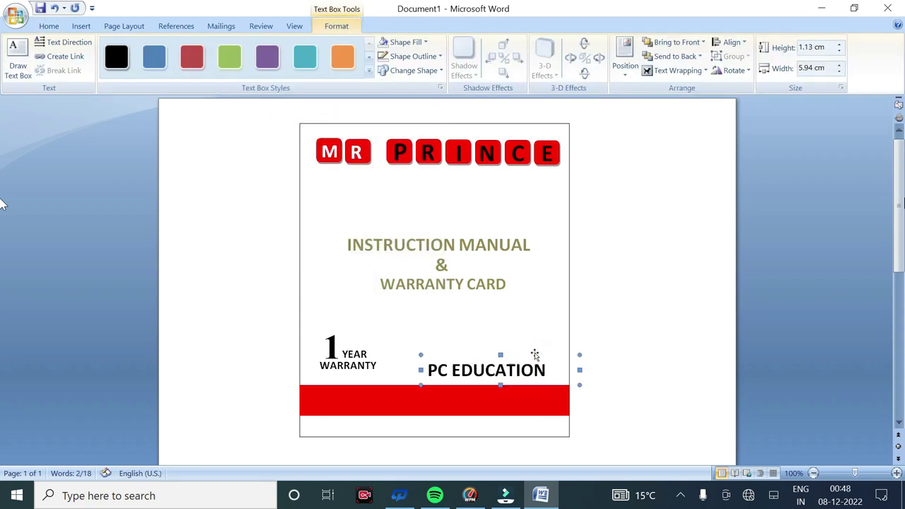